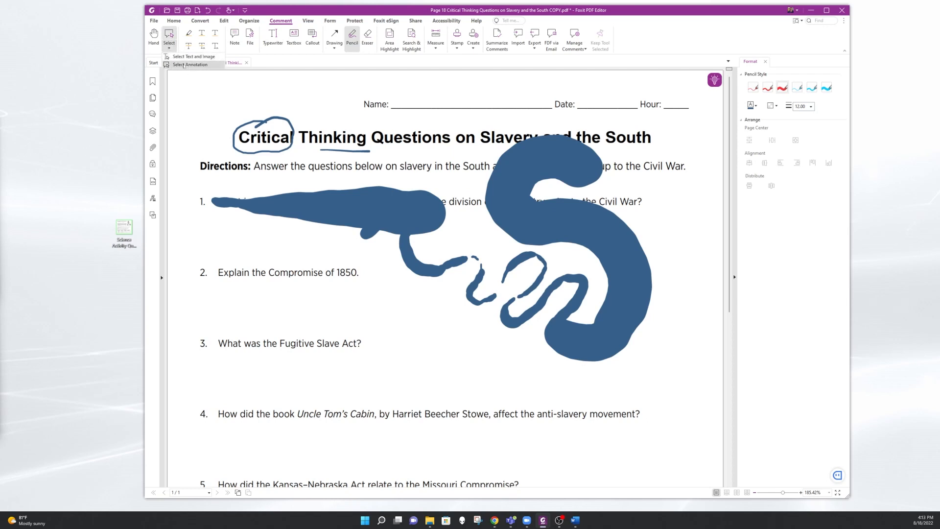
- Delete the thick pencil drawing covering questions 1 to 3, and erase the thin pencil scribble across question 1
{"action": "left_click", "coordinate": [185, 65]}
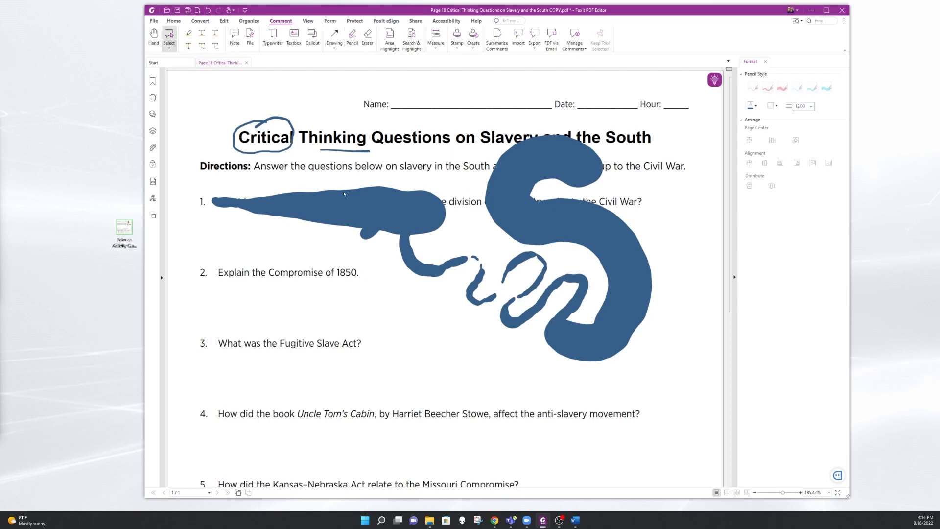
{"action": "left_click", "coordinate": [361, 219]}
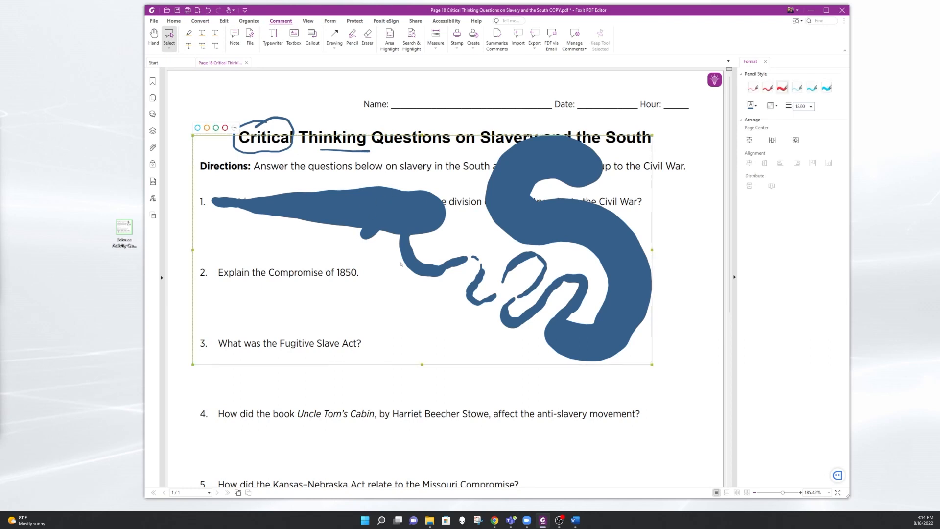
{"action": "key", "text": "Delete"}
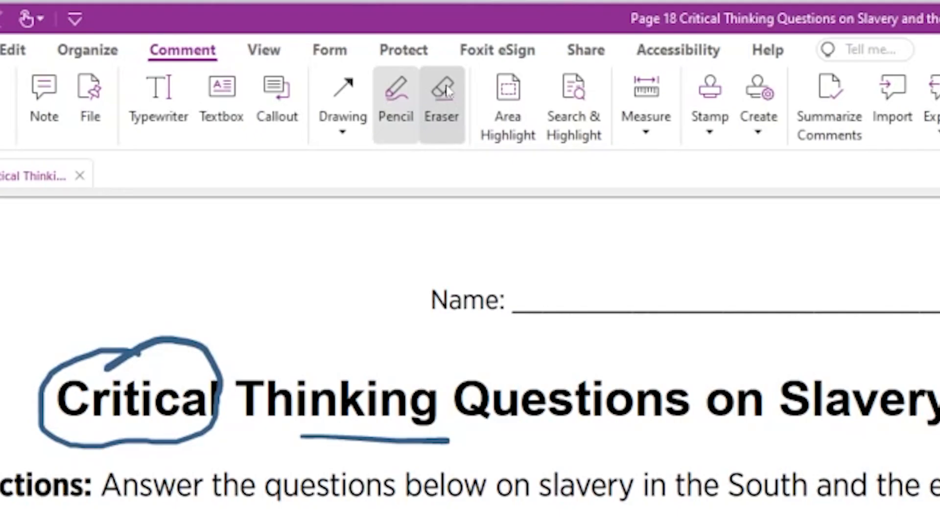
{"action": "left_click", "coordinate": [367, 35]}
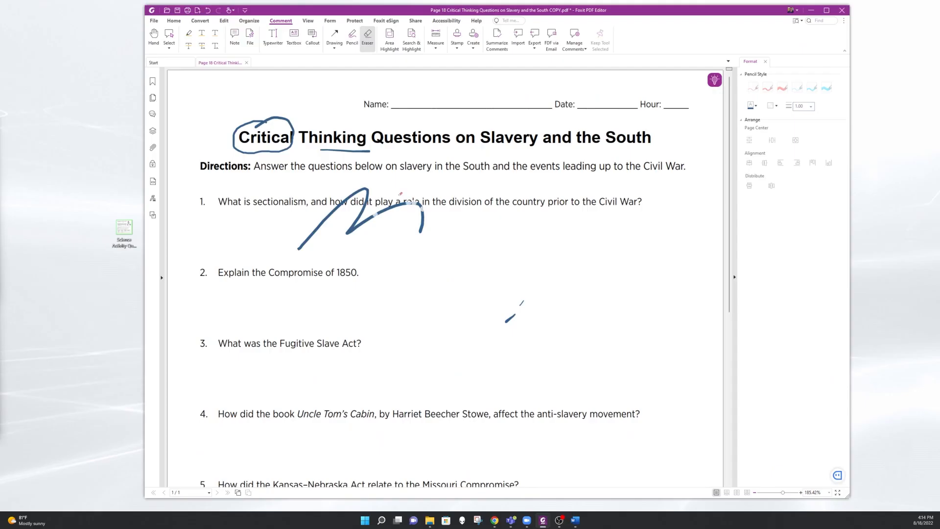
{"action": "mouse_move", "coordinate": [366, 197]}
{"action": "left_mouse_down"}
{"action": "mouse_move", "coordinate": [321, 224]}
{"action": "mouse_move", "coordinate": [380, 197]}
{"action": "mouse_move", "coordinate": [419, 206]}
{"action": "mouse_move", "coordinate": [422, 222]}
{"action": "left_mouse_up"}
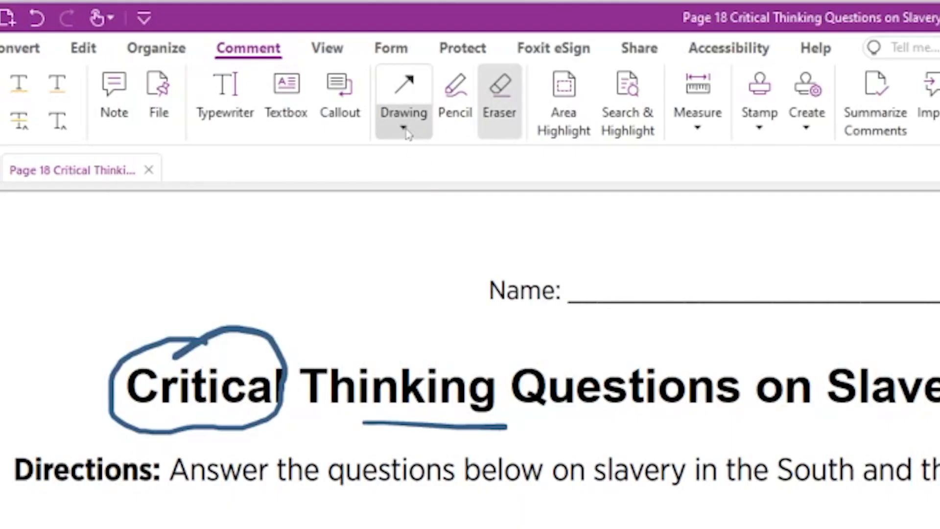
- Draw a red rectangle around the word "Questions" in the title
{"action": "left_click", "coordinate": [404, 129]}
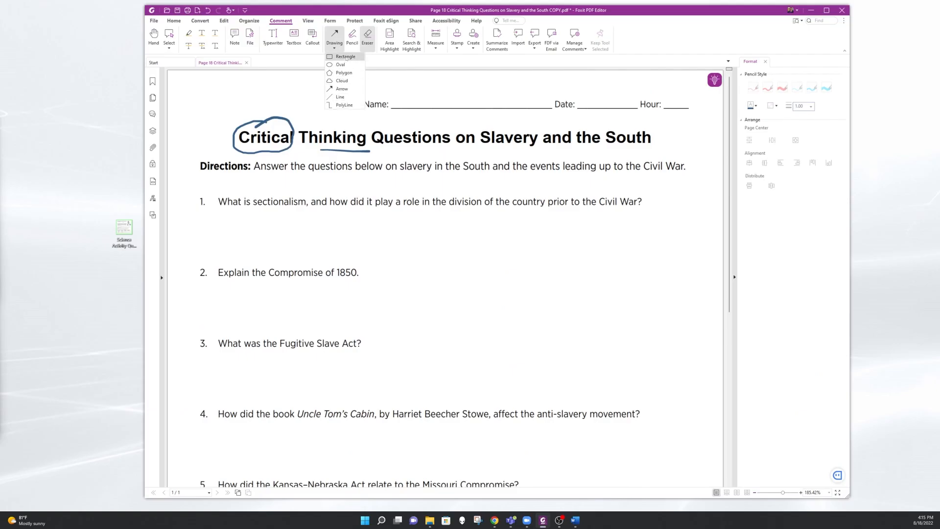
{"action": "left_click", "coordinate": [345, 56]}
{"action": "mouse_move", "coordinate": [375, 120]}
{"action": "left_mouse_down"}
{"action": "mouse_move", "coordinate": [426, 148]}
{"action": "mouse_move", "coordinate": [455, 151]}
{"action": "left_mouse_up"}
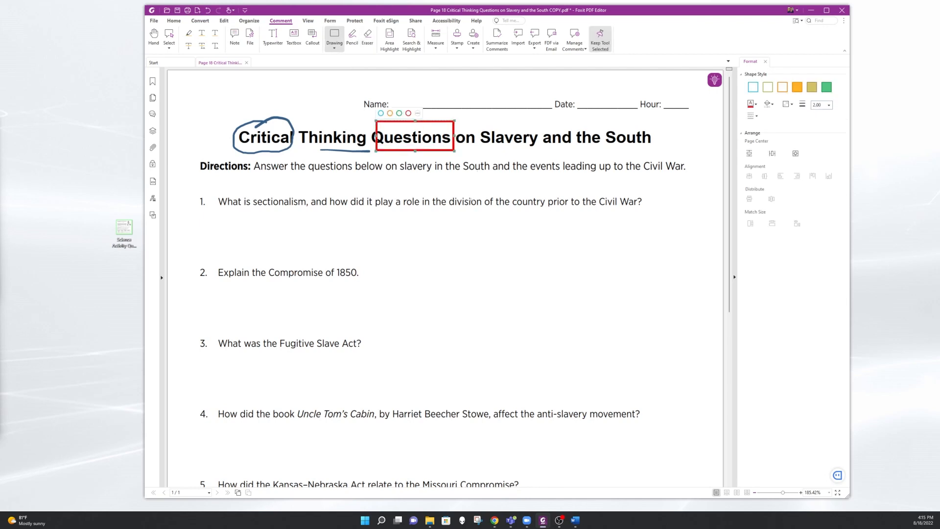
- Draw cloud shapes around "Slavery" in the title and at the end of question 1, giving the second a green outline style
{"action": "left_click", "coordinate": [334, 45]}
{"action": "left_click", "coordinate": [341, 81]}
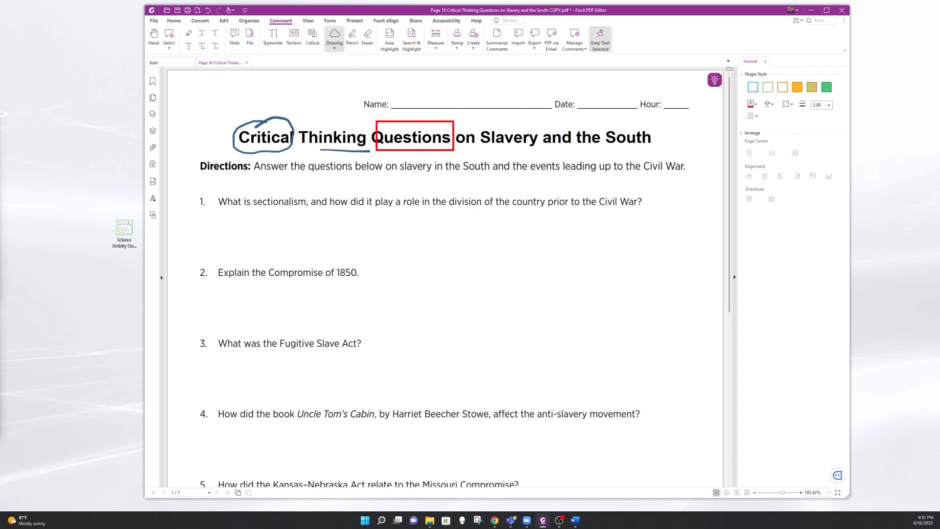
{"action": "left_click", "coordinate": [481, 124]}
{"action": "left_click", "coordinate": [536, 128]}
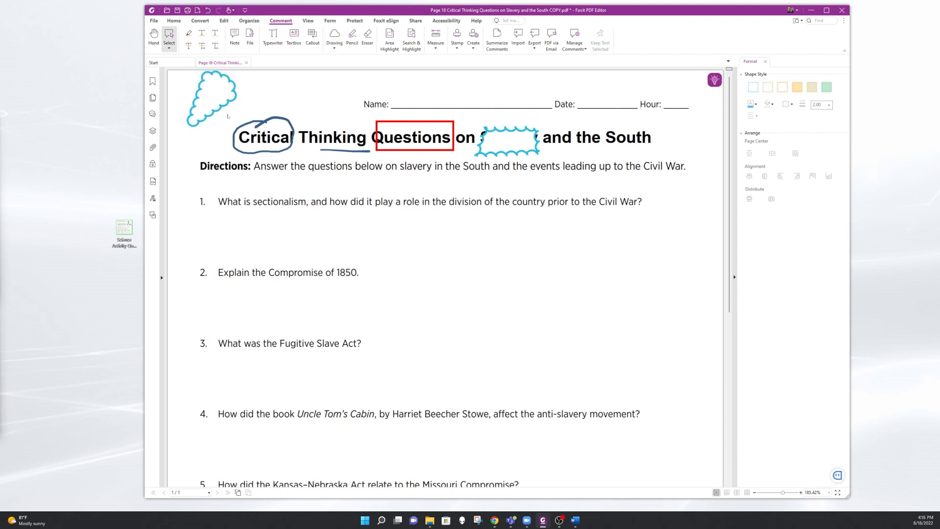
{"action": "left_click", "coordinate": [220, 107]}
{"action": "left_click_drag", "start_coordinate": [219, 108], "coordinate": [628, 216]}
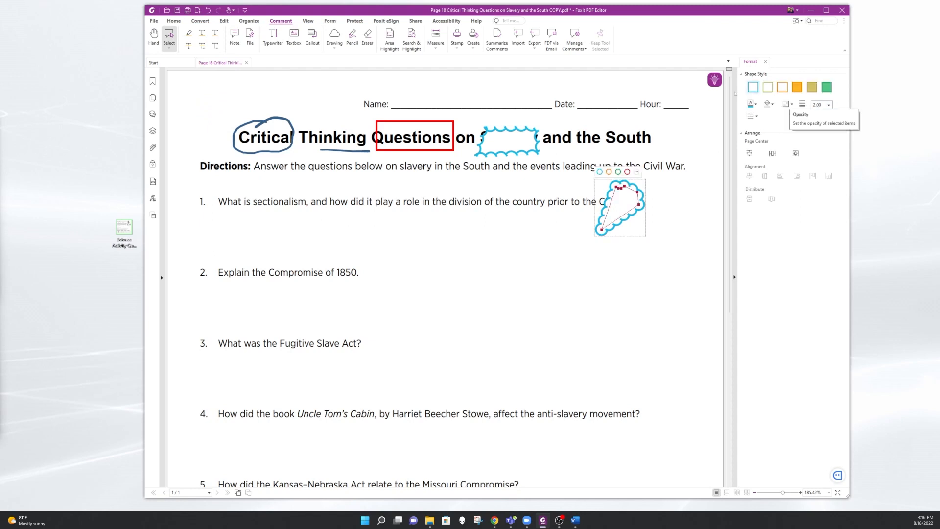
{"action": "left_click", "coordinate": [826, 87]}
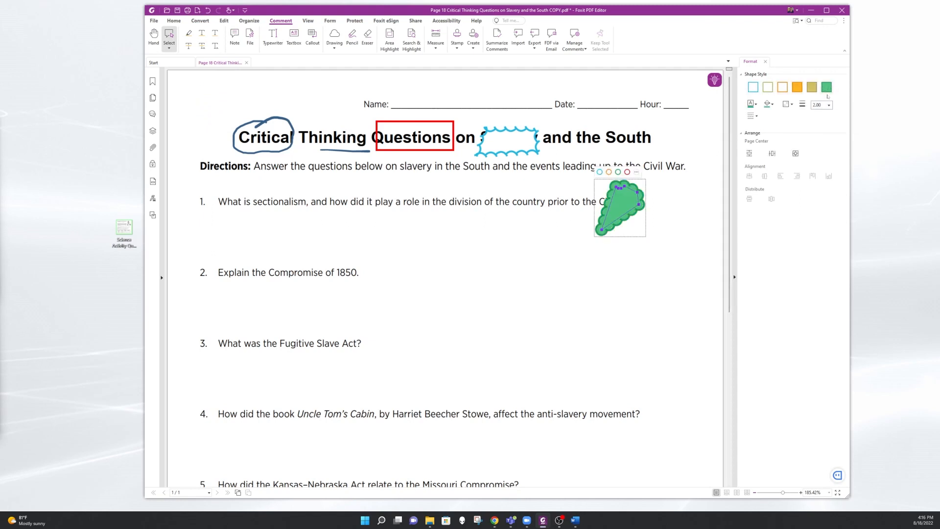
{"action": "left_click", "coordinate": [767, 87]}
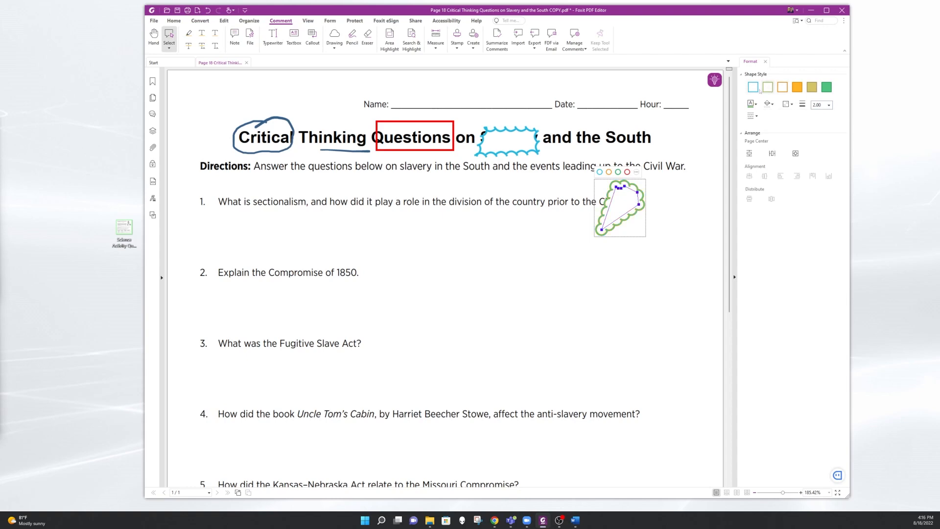
- Draw an arrow pointing to the end of question 1 and switch its colour between blue, green and red, finishing with red
{"action": "left_click", "coordinate": [335, 47]}
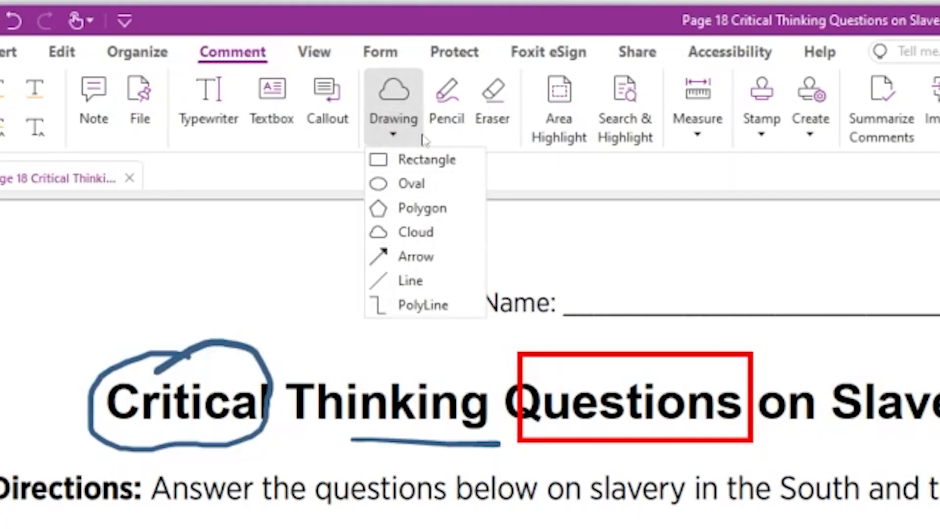
{"action": "left_click", "coordinate": [423, 258]}
{"action": "left_click_drag", "start_coordinate": [672, 191], "coordinate": [646, 200]}
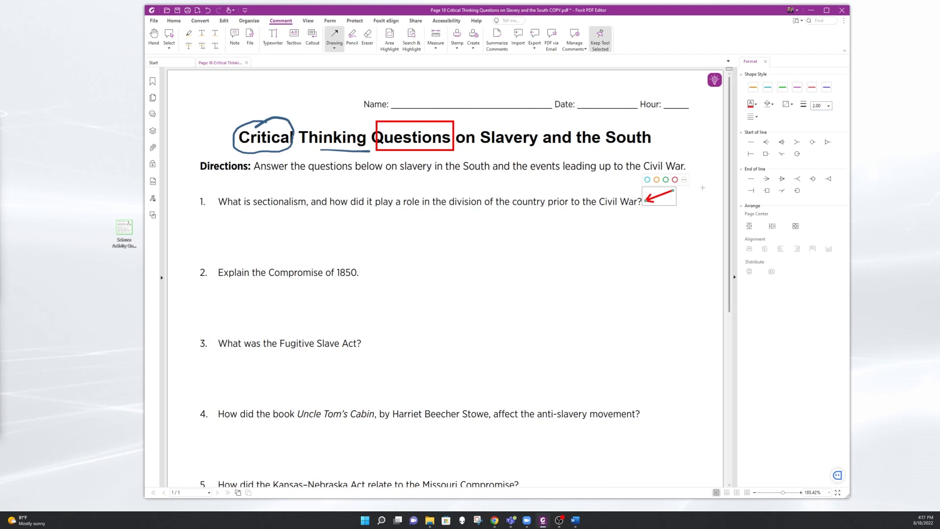
{"action": "left_click", "coordinate": [647, 180]}
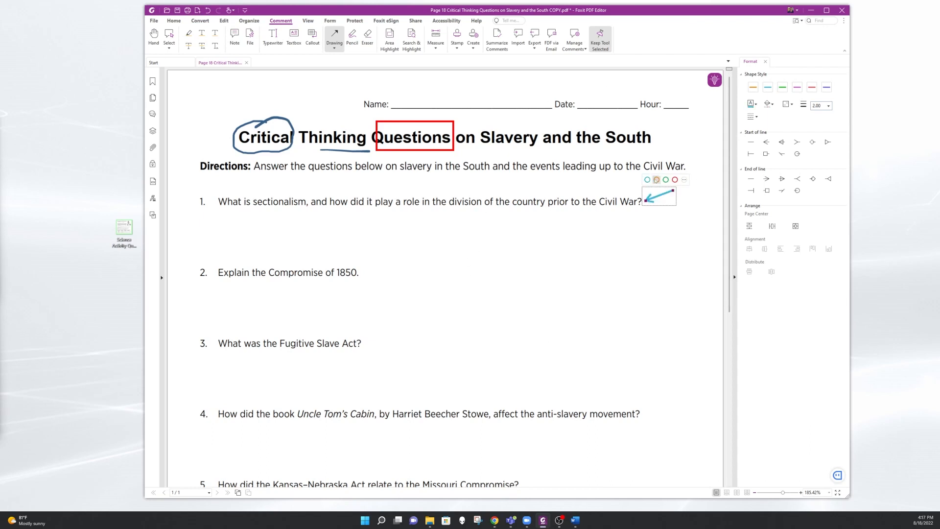
{"action": "left_click", "coordinate": [675, 180]}
{"action": "left_click", "coordinate": [665, 180]}
{"action": "left_click", "coordinate": [674, 180]}
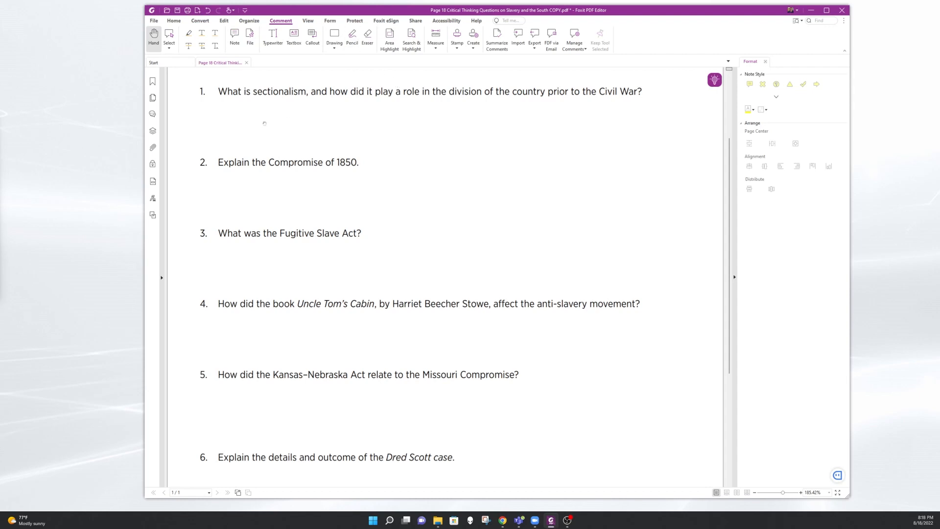
- Add a note comment beside question 2 and open its text area for writing
{"action": "left_click", "coordinate": [235, 36]}
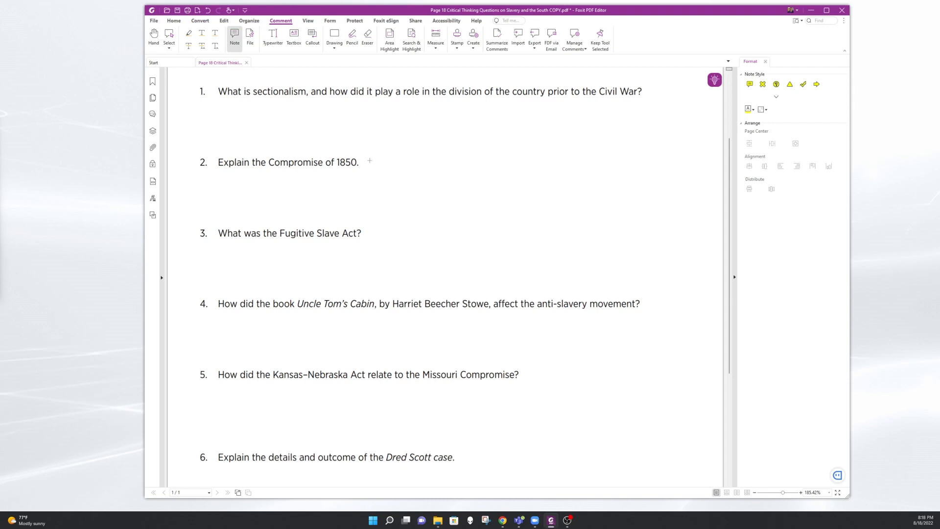
{"action": "left_click", "coordinate": [367, 160]}
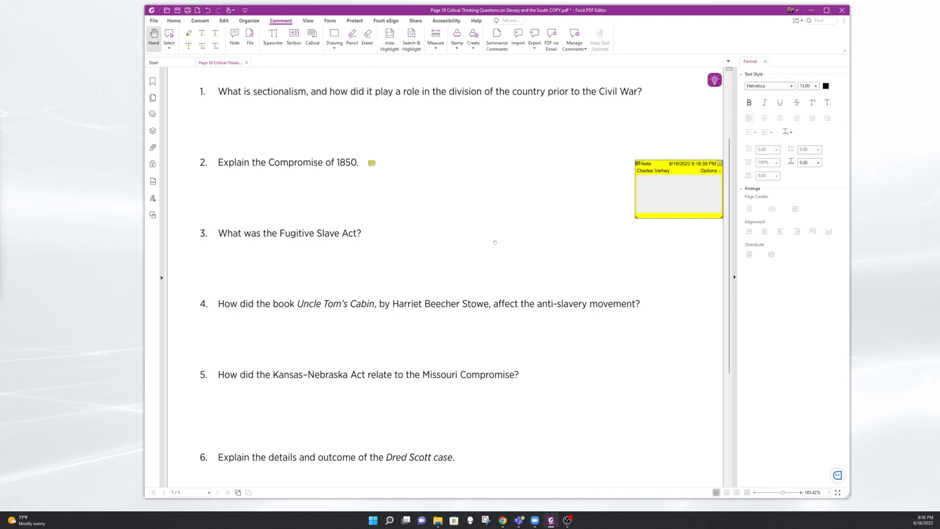
{"action": "left_click", "coordinate": [662, 182]}
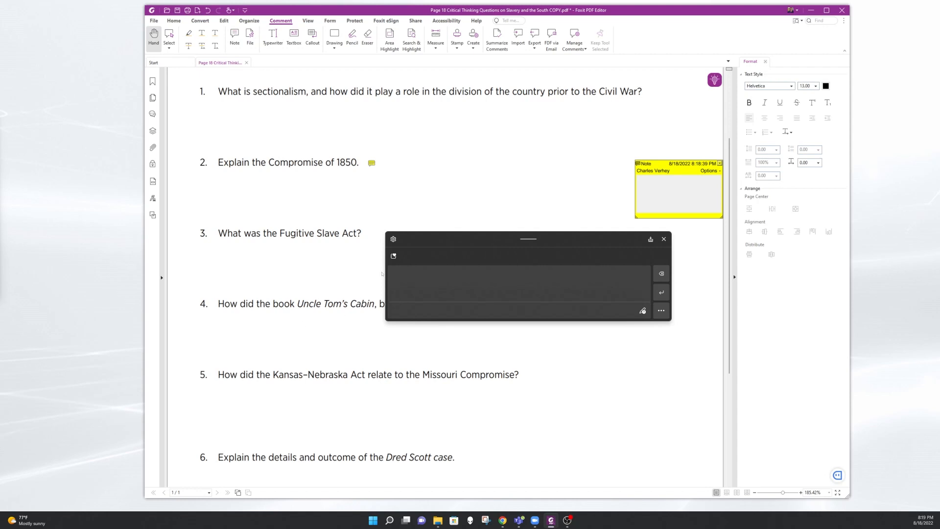
- Handwrite "Because some pep" in the note on question 2
{"action": "left_click_drag", "start_coordinate": [406, 267], "coordinate": [403, 292]}
{"action": "mouse_move", "coordinate": [404, 267]}
{"action": "left_mouse_down"}
{"action": "mouse_move", "coordinate": [427, 288]}
{"action": "mouse_move", "coordinate": [486, 291]}
{"action": "mouse_move", "coordinate": [451, 294]}
{"action": "left_mouse_up"}
{"action": "left_click_drag", "start_coordinate": [506, 282], "coordinate": [499, 300]}
{"action": "left_click_drag", "start_coordinate": [513, 289], "coordinate": [577, 297]}
{"action": "left_click_drag", "start_coordinate": [588, 288], "coordinate": [589, 297]}
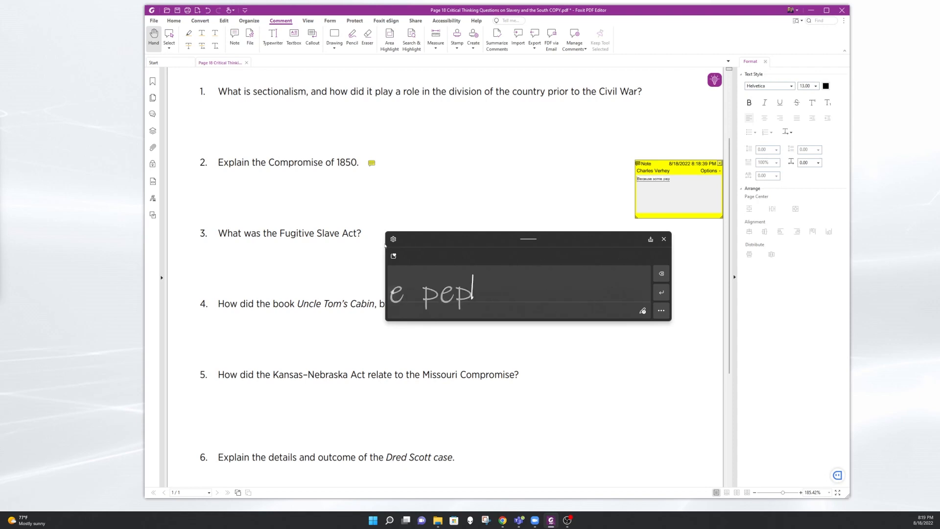
- Remove the last characters of the note's handwritten text and handwrite its continuation
{"action": "left_click", "coordinate": [662, 273]}
{"action": "left_click", "coordinate": [662, 273]}
{"action": "left_click", "coordinate": [662, 274]}
{"action": "left_click", "coordinate": [661, 273]}
{"action": "mouse_move", "coordinate": [491, 290]}
{"action": "left_mouse_down"}
{"action": "mouse_move", "coordinate": [499, 286]}
{"action": "mouse_move", "coordinate": [494, 297]}
{"action": "left_mouse_up"}
{"action": "left_click_drag", "start_coordinate": [504, 294], "coordinate": [512, 297]}
{"action": "left_click_drag", "start_coordinate": [516, 288], "coordinate": [528, 296]}
{"action": "mouse_move", "coordinate": [541, 270]}
{"action": "left_mouse_down"}
{"action": "mouse_move", "coordinate": [548, 296]}
{"action": "mouse_move", "coordinate": [514, 299]}
{"action": "left_mouse_up"}
{"action": "left_click_drag", "start_coordinate": [529, 289], "coordinate": [536, 290]}
{"action": "left_click_drag", "start_coordinate": [539, 293], "coordinate": [552, 297]}
{"action": "left_click_drag", "start_coordinate": [548, 289], "coordinate": [559, 287]}
{"action": "left_click_drag", "start_coordinate": [562, 293], "coordinate": [569, 298]}
{"action": "mouse_move", "coordinate": [572, 286]}
{"action": "left_mouse_down"}
{"action": "mouse_move", "coordinate": [580, 287]}
{"action": "mouse_move", "coordinate": [558, 300]}
{"action": "left_mouse_up"}
{"action": "left_click_drag", "start_coordinate": [550, 287], "coordinate": [564, 286]}
{"action": "mouse_move", "coordinate": [570, 289]}
{"action": "left_mouse_down"}
{"action": "mouse_move", "coordinate": [543, 293]}
{"action": "mouse_move", "coordinate": [546, 286]}
{"action": "left_mouse_up"}
{"action": "left_click_drag", "start_coordinate": [552, 287], "coordinate": [558, 296]}
{"action": "mouse_move", "coordinate": [577, 274]}
{"action": "left_mouse_down"}
{"action": "mouse_move", "coordinate": [578, 298]}
{"action": "mouse_move", "coordinate": [584, 289]}
{"action": "left_mouse_up"}
{"action": "left_click_drag", "start_coordinate": [588, 289], "coordinate": [597, 296]}
{"action": "left_click_drag", "start_coordinate": [600, 267], "coordinate": [596, 284]}
{"action": "left_click", "coordinate": [595, 295]}
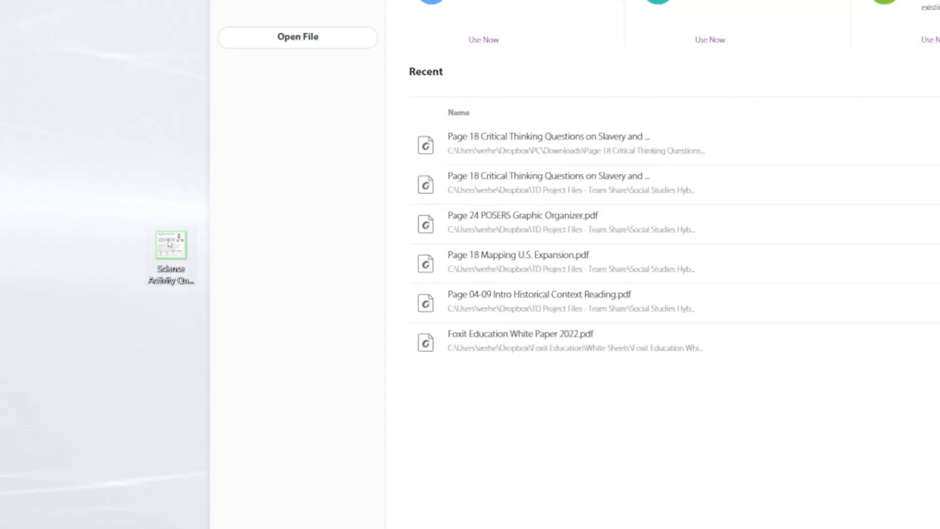
- Open the Science Activity Questions.pdf file from the desktop in the PDF editor
{"action": "left_click_drag", "start_coordinate": [169, 243], "coordinate": [561, 258]}
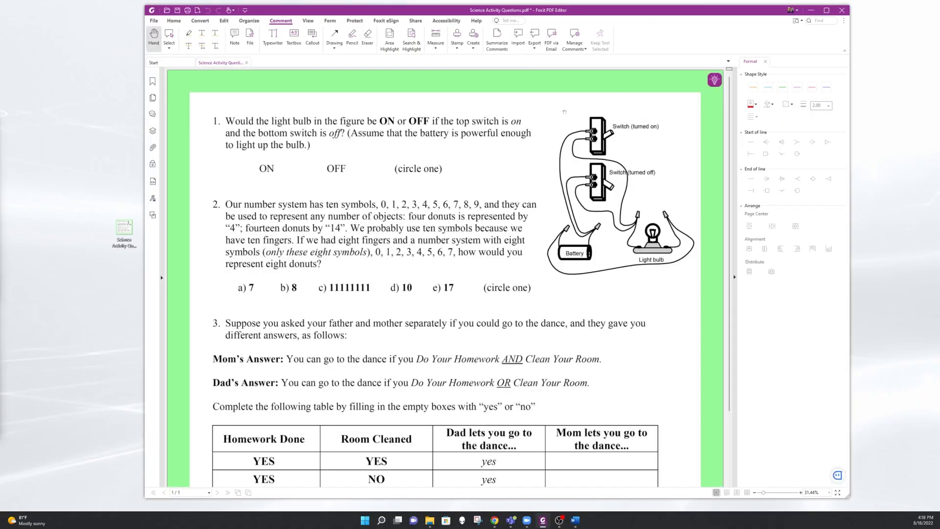
{"action": "scroll", "coordinate": [564, 112], "scroll_direction": "down", "scroll_amount": 1}
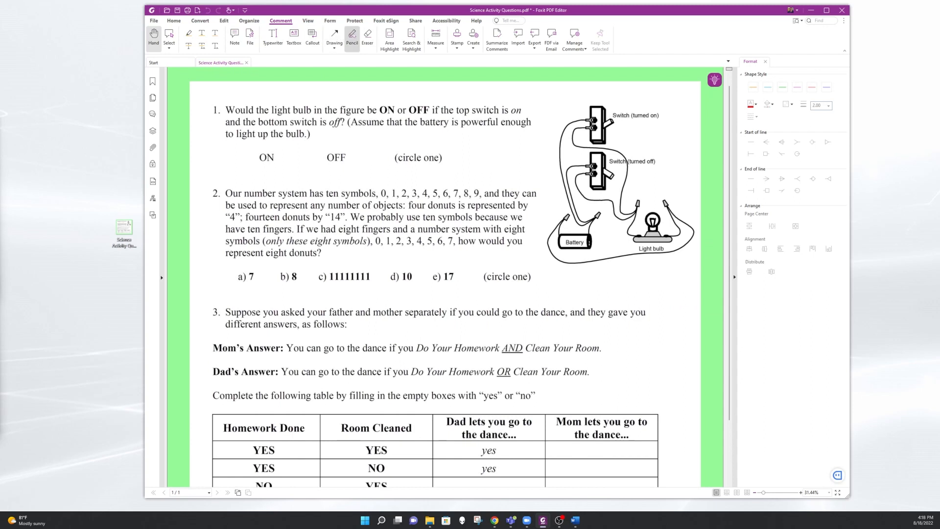
- With the Pencil, circle OFF in question 1, add an arrow to answer c and underline answer d in question 2, and undo the marks
{"action": "left_click", "coordinate": [353, 35]}
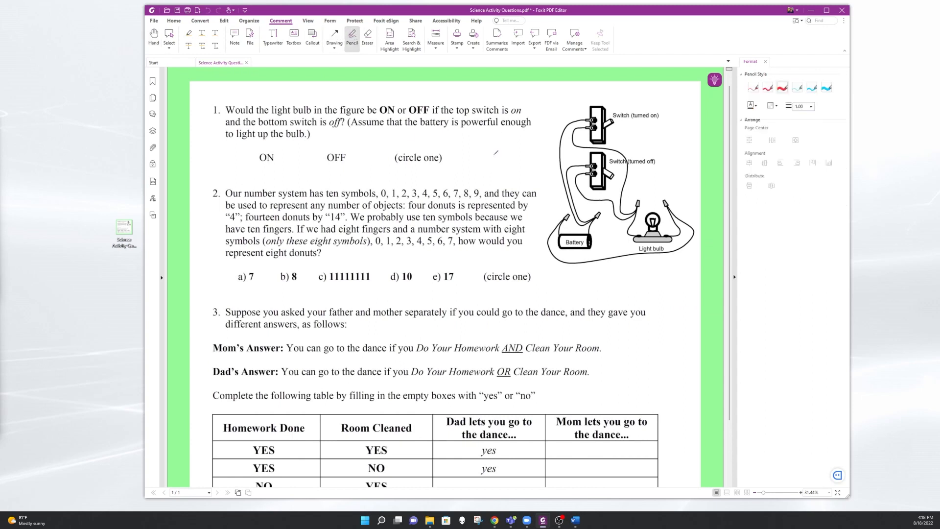
{"action": "mouse_move", "coordinate": [506, 147]}
{"action": "left_mouse_down"}
{"action": "mouse_move", "coordinate": [484, 176]}
{"action": "mouse_move", "coordinate": [503, 143]}
{"action": "left_mouse_up"}
{"action": "key", "text": "ctrl+z"}
{"action": "left_click_drag", "start_coordinate": [339, 146], "coordinate": [352, 144]}
{"action": "left_click_drag", "start_coordinate": [390, 251], "coordinate": [369, 272]}
{"action": "mouse_move", "coordinate": [374, 251]}
{"action": "left_mouse_down"}
{"action": "mouse_move", "coordinate": [369, 271]}
{"action": "mouse_move", "coordinate": [393, 263]}
{"action": "mouse_move", "coordinate": [421, 283]}
{"action": "left_mouse_up"}
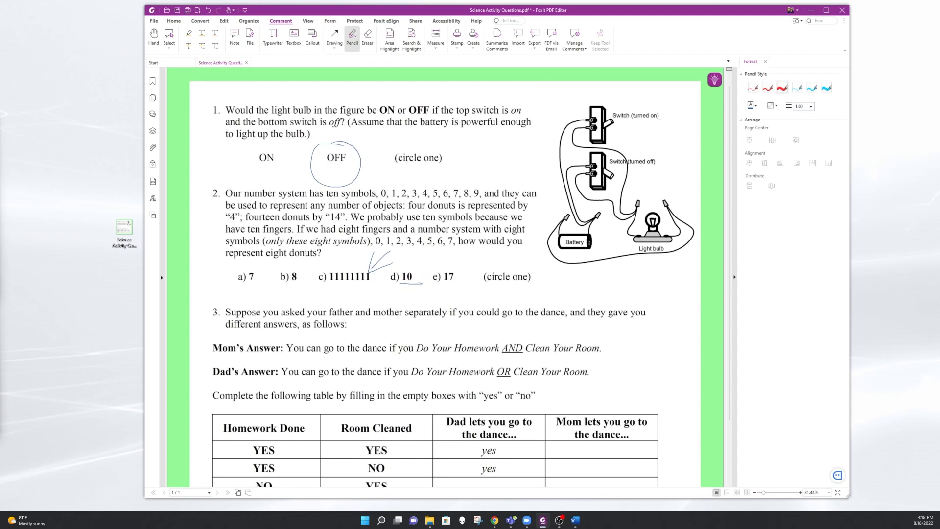
{"action": "key", "text": "ctrl+z"}
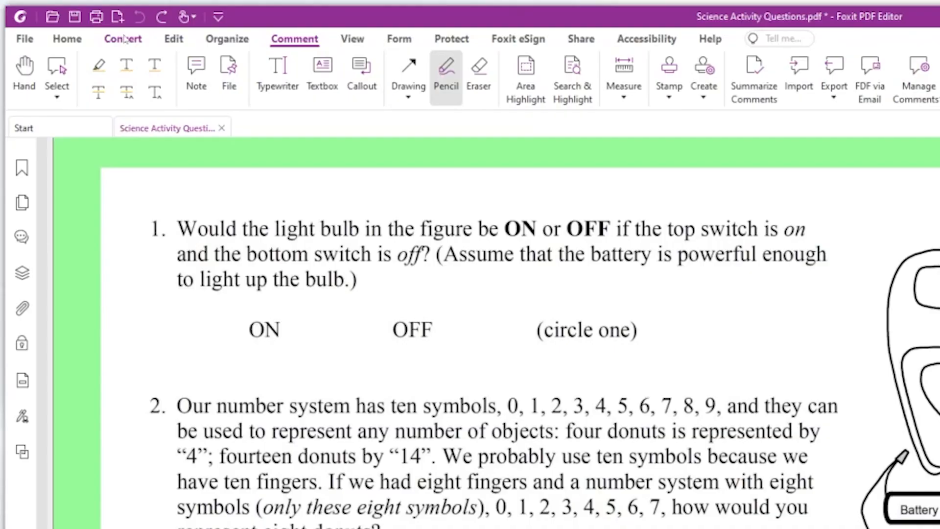
- Run text recognition on all pages of the current file in English, with the output set to Editable Text
{"action": "left_click", "coordinate": [200, 22]}
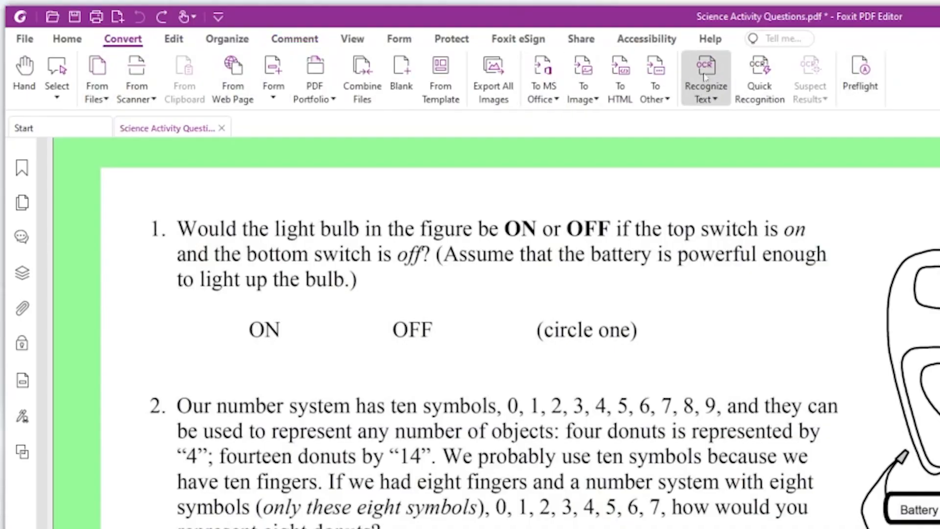
{"action": "left_click", "coordinate": [704, 97]}
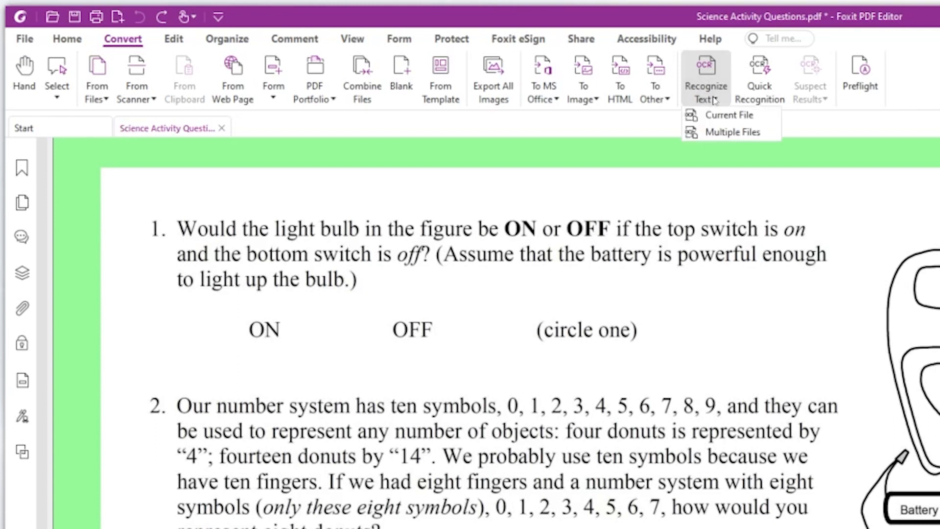
{"action": "left_click", "coordinate": [712, 122]}
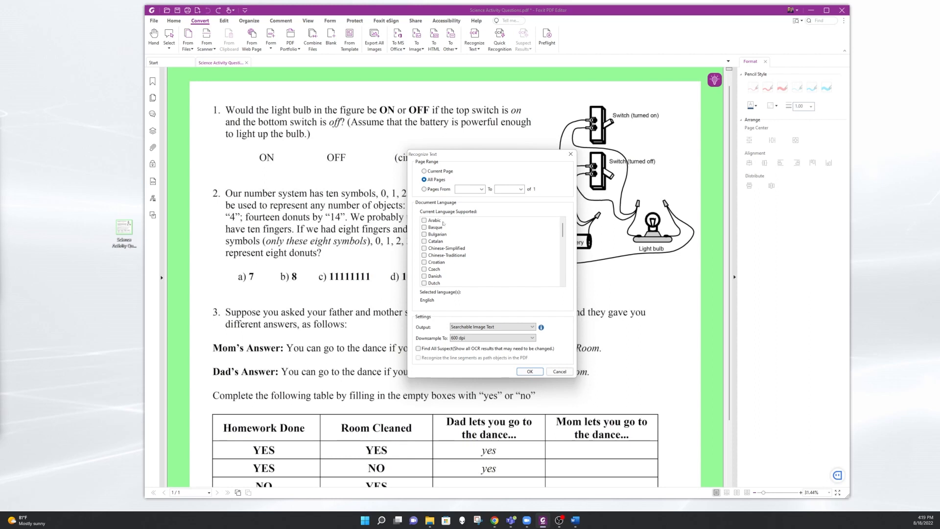
{"action": "scroll", "coordinate": [496, 235], "scroll_direction": "down", "scroll_amount": 3}
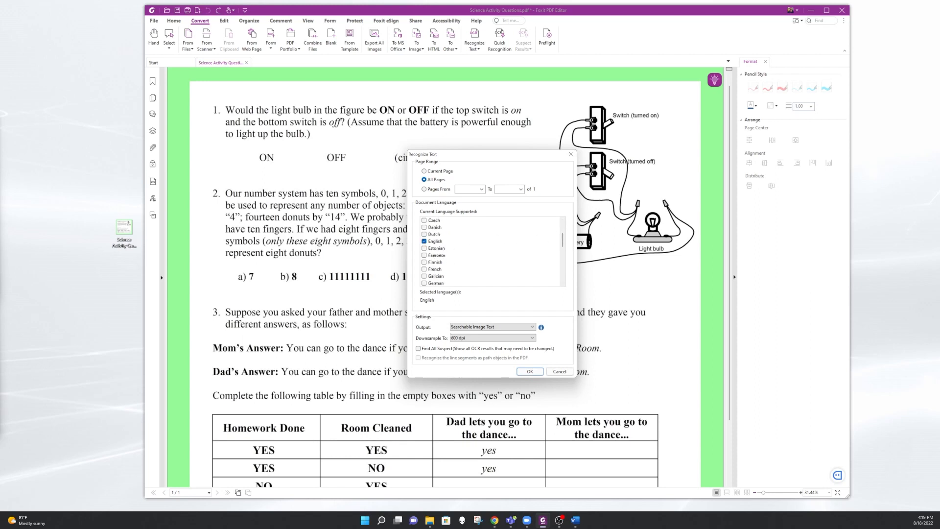
{"action": "left_click", "coordinate": [504, 327]}
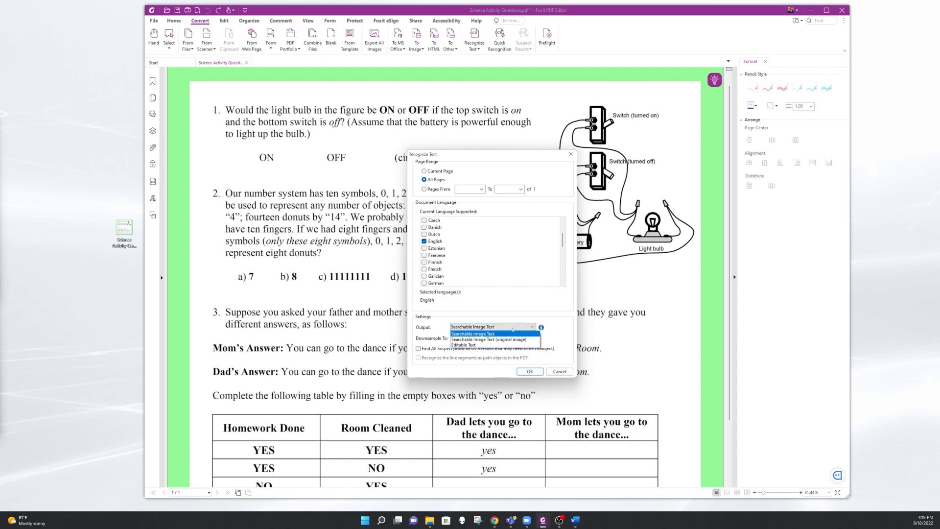
{"action": "left_click", "coordinate": [465, 346]}
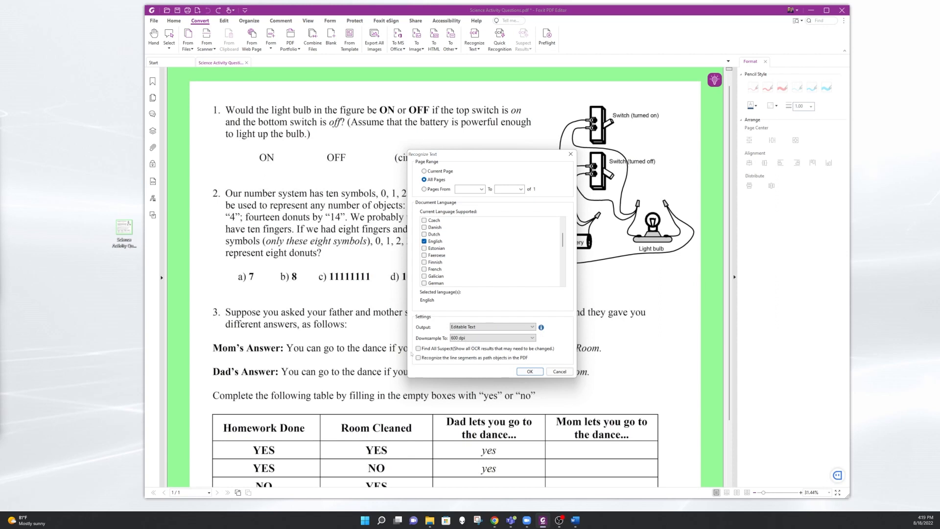
{"action": "left_click", "coordinate": [529, 371]}
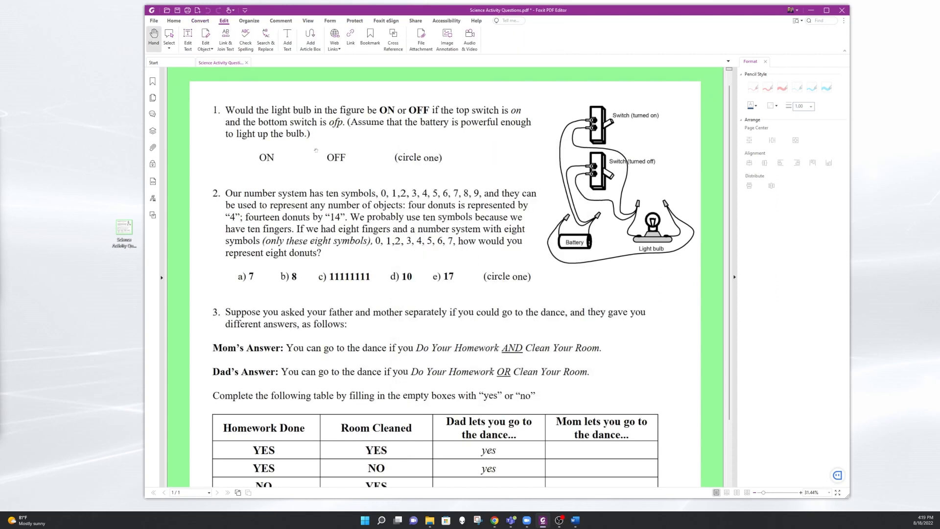
- Highlight "light bulb in the figure be ON or OFF" and the ON and OFF choices of question 1 in yellow
{"action": "left_click", "coordinate": [288, 20]}
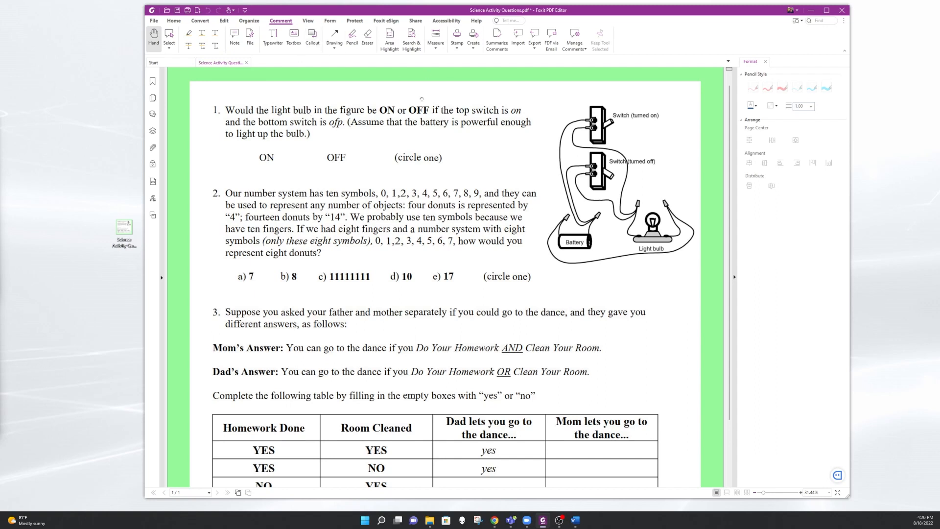
{"action": "left_click", "coordinate": [188, 33]}
{"action": "left_click_drag", "start_coordinate": [272, 110], "coordinate": [435, 109]}
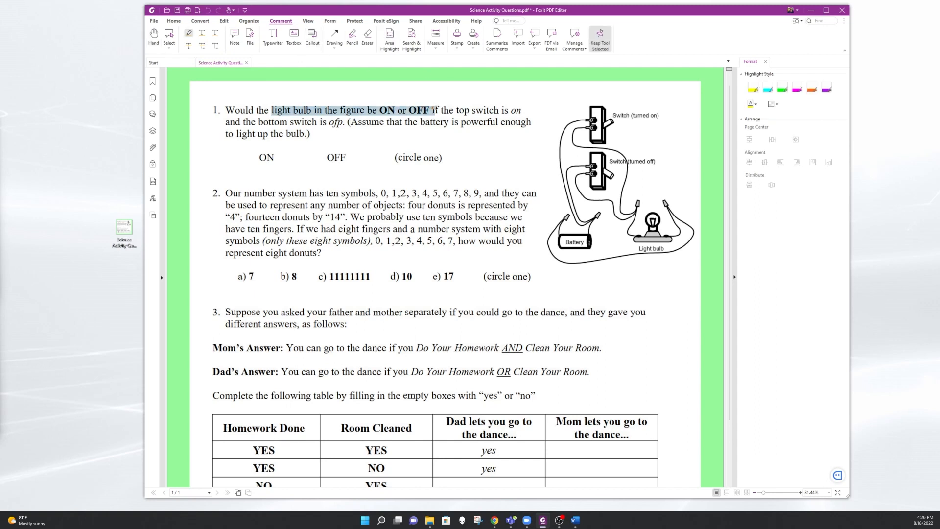
{"action": "left_click_drag", "start_coordinate": [252, 149], "coordinate": [356, 168]}
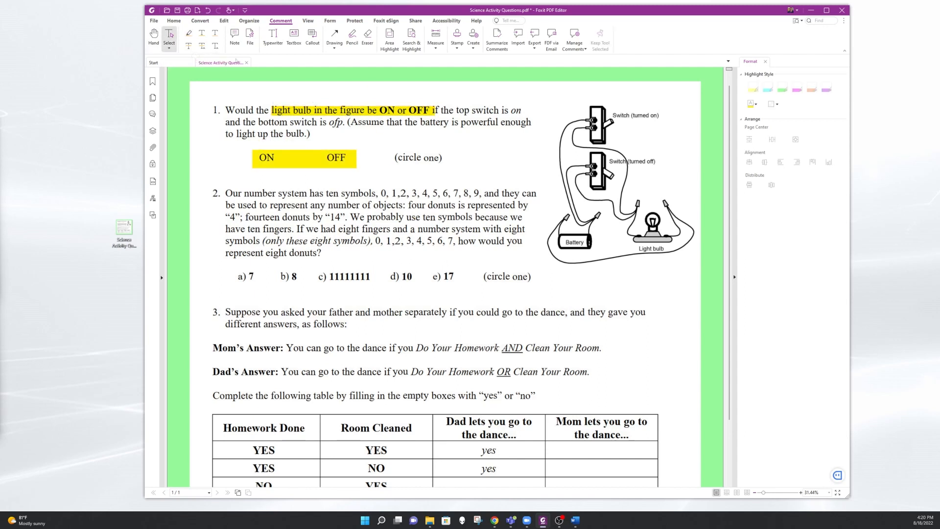
{"action": "left_click_drag", "start_coordinate": [471, 218], "coordinate": [468, 241]}
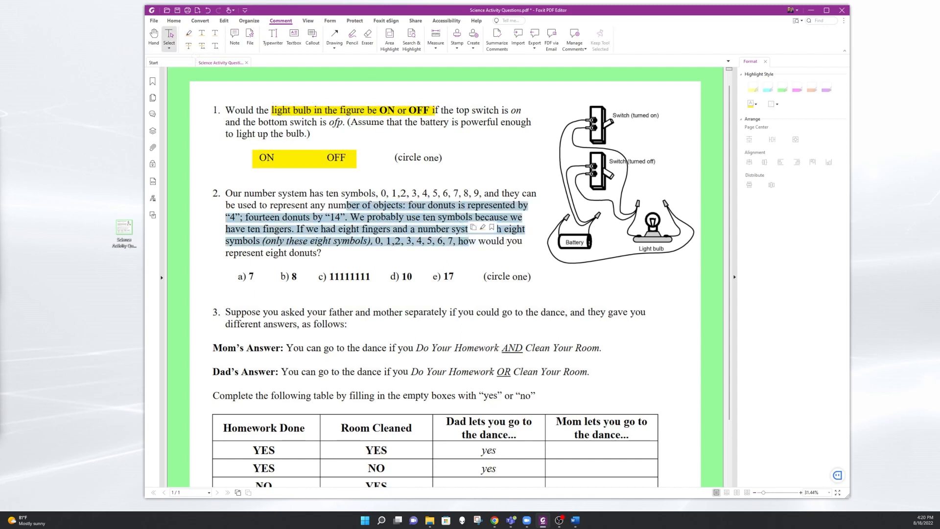
{"action": "left_click", "coordinate": [308, 192]}
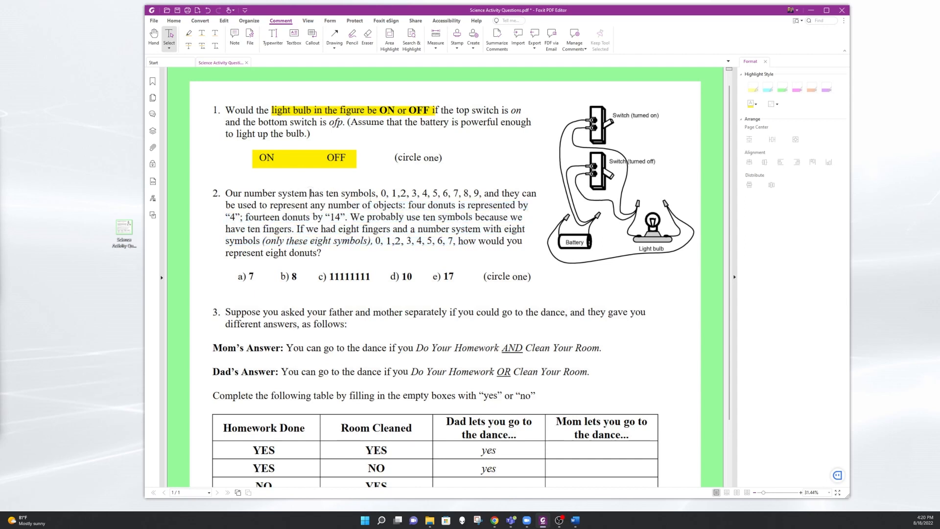
- Mark "number" with a squiggly underline and strike out "symbols" before "because" in question 2
{"action": "scroll", "coordinate": [293, 146], "scroll_direction": "down", "scroll_amount": 2}
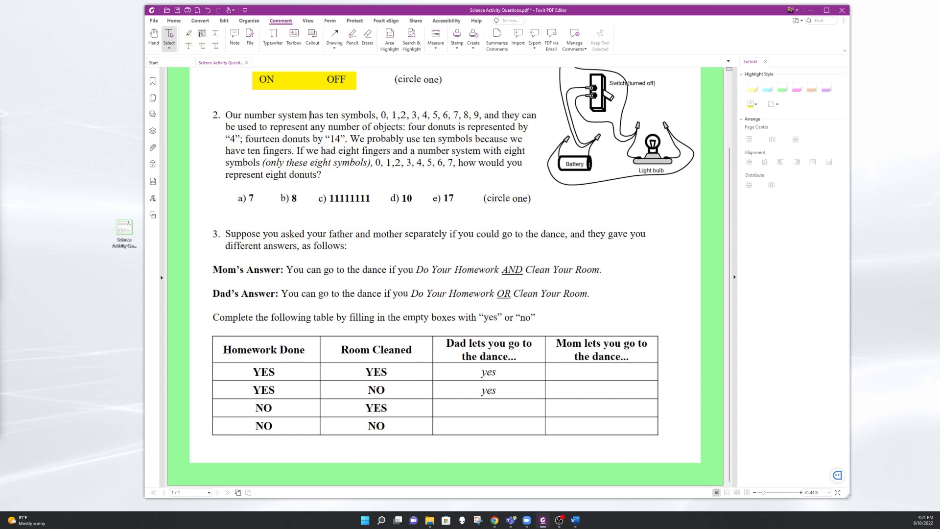
{"action": "left_click", "coordinate": [202, 35]}
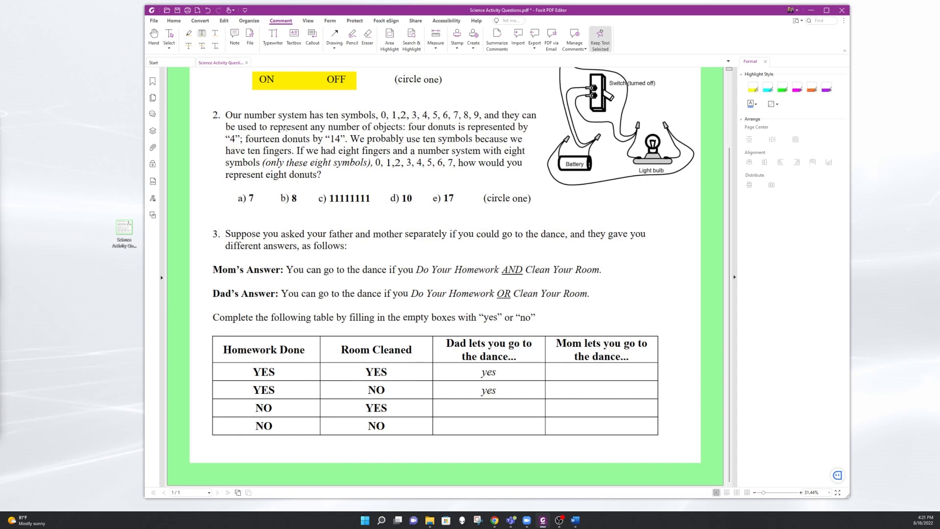
{"action": "double_click", "coordinate": [252, 116]}
{"action": "left_click", "coordinate": [188, 46]}
{"action": "double_click", "coordinate": [454, 139]}
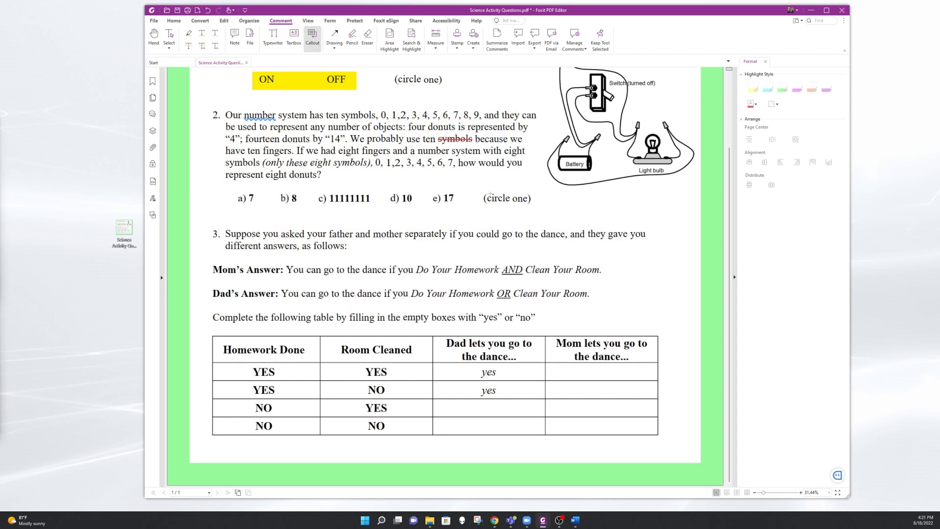
- Place a callout above the first line of question 3, pointing to its text
{"action": "left_click", "coordinate": [614, 200]}
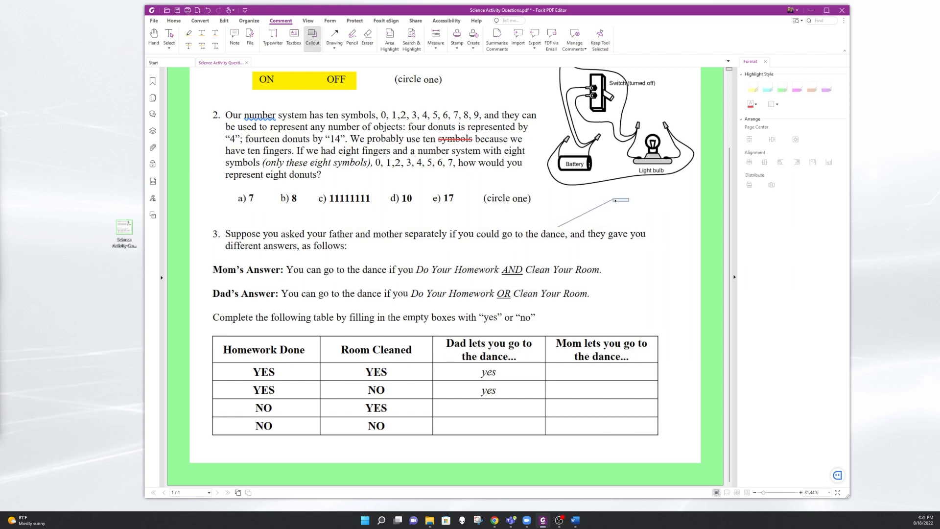